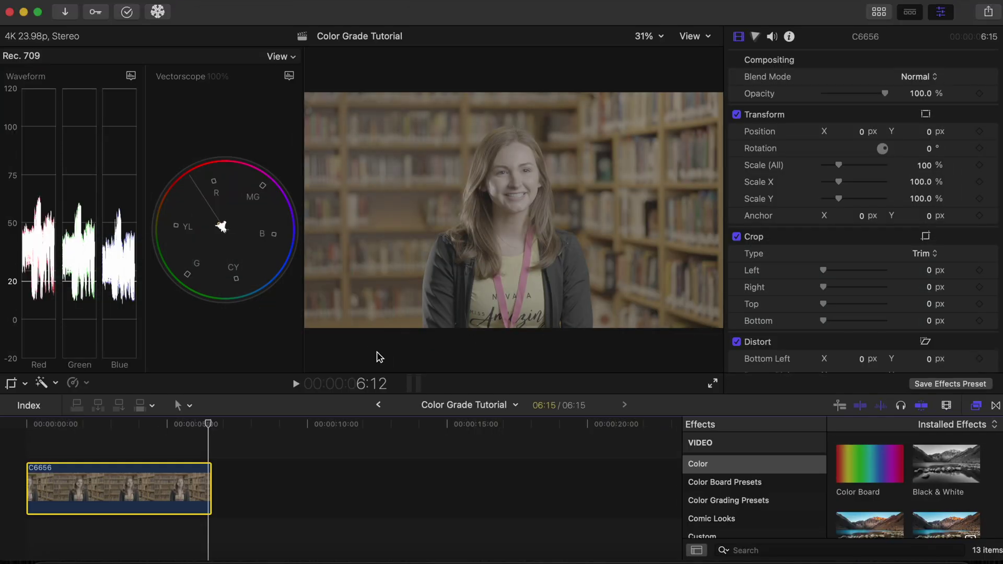
# Step: Apply a Custom LUT effect from the Color effects to clip C6656 and set it to Slog3 Conversion Lut
pyautogui.click(716, 465)
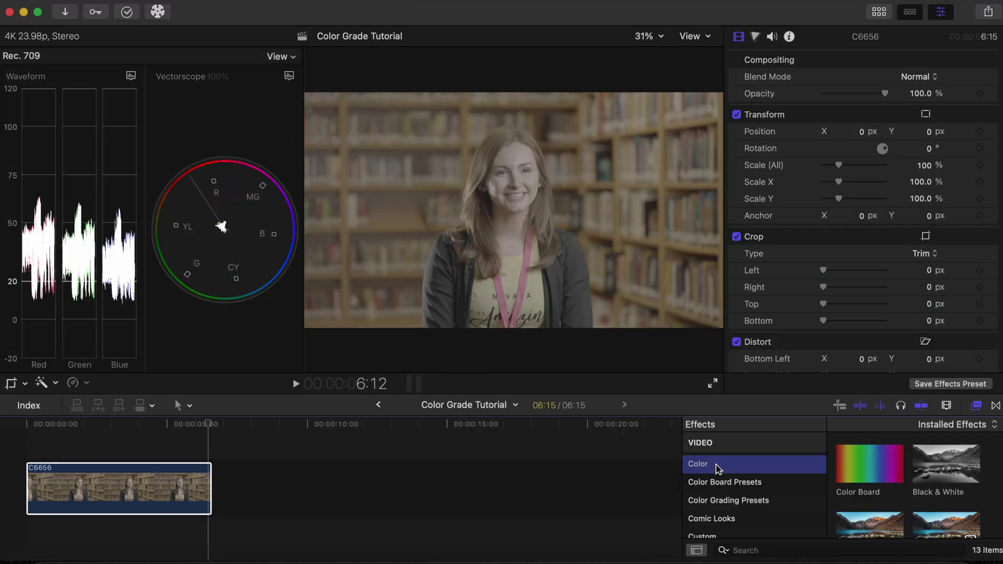
pyautogui.scroll(-5, 960, 482)
pyautogui.doubleClick(946, 474)
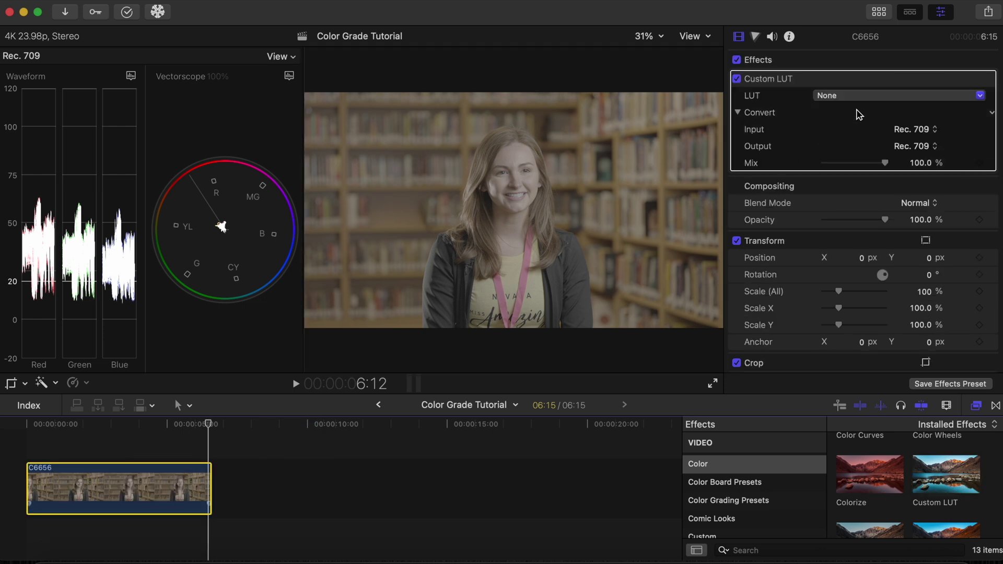
pyautogui.click(828, 99)
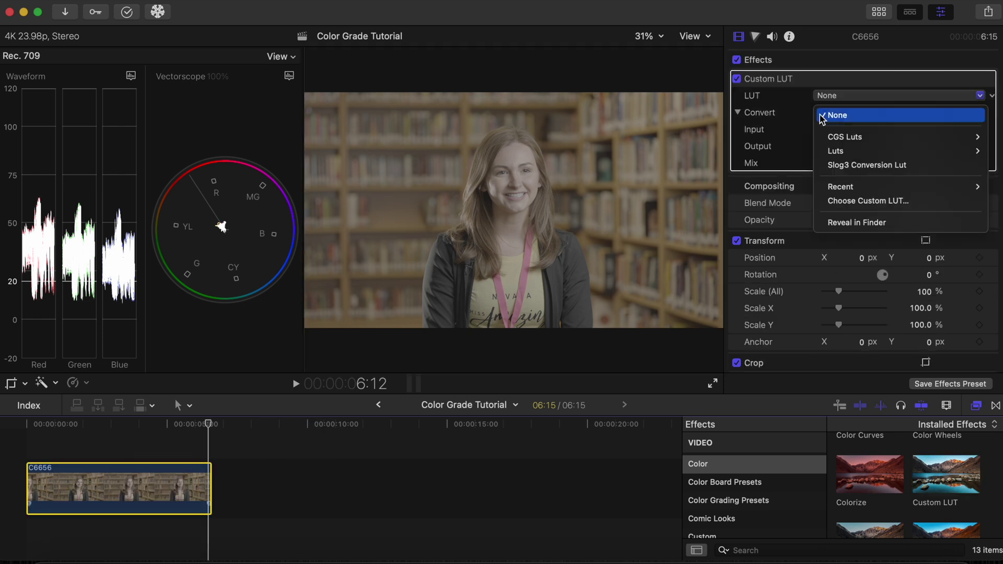
pyautogui.click(823, 166)
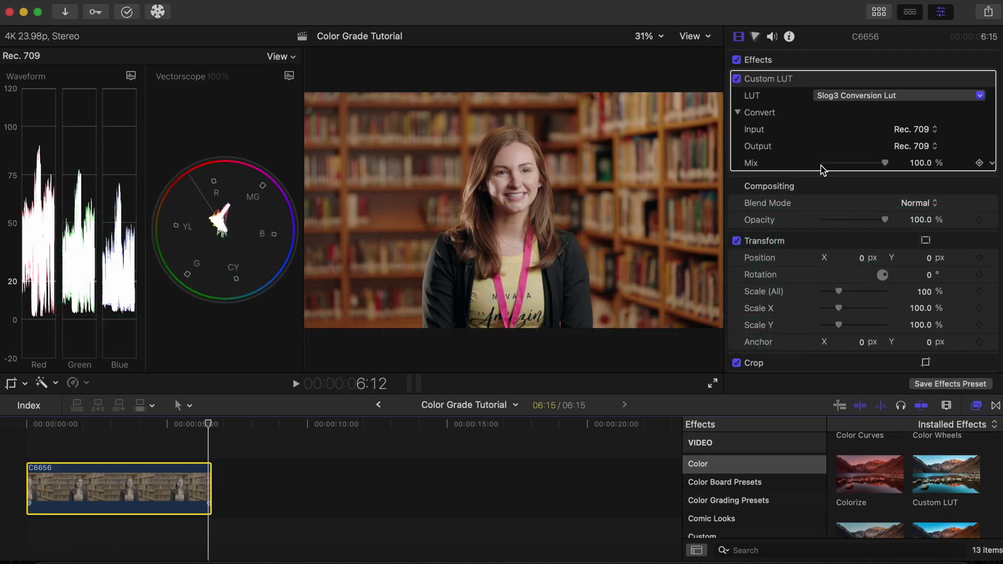
# Step: Add a Color Adjustments correction with Exposure 3.0 and Black Point -28.0, toggling it off and on to compare
pyautogui.click(756, 36)
pyautogui.click(783, 60)
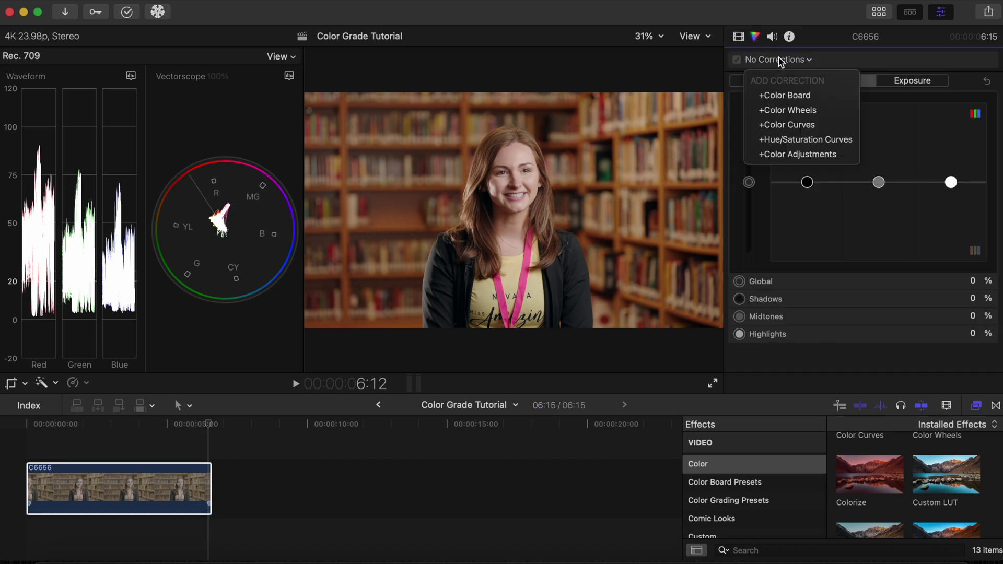
pyautogui.click(756, 155)
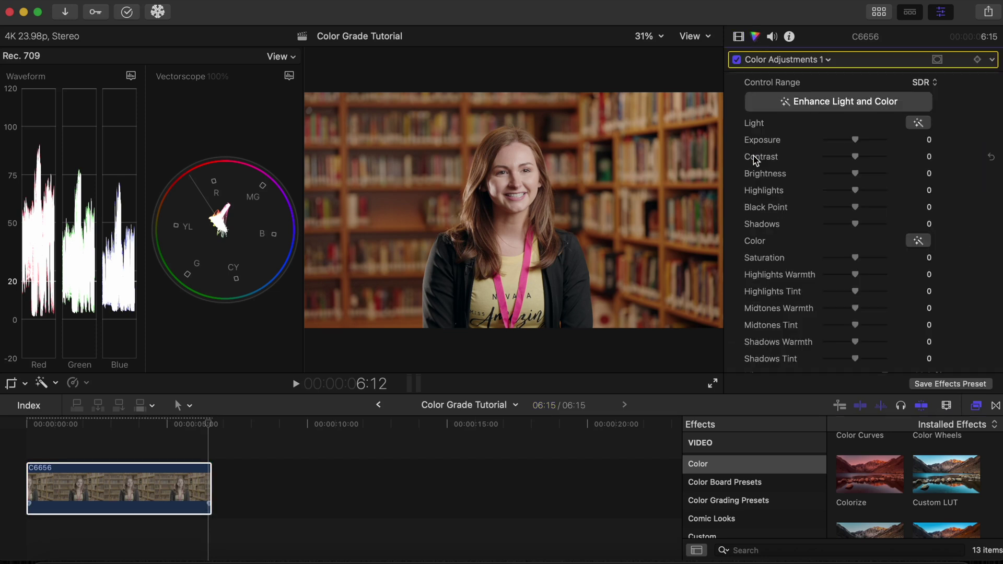
pyautogui.moveTo(855, 140); pyautogui.dragTo(857, 140)
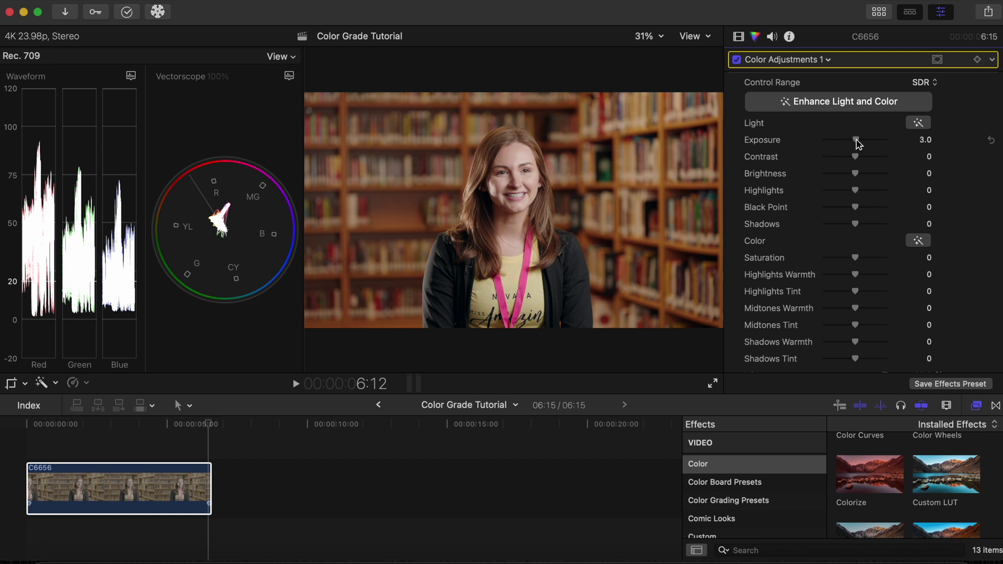
pyautogui.moveTo(855, 207); pyautogui.dragTo(849, 209)
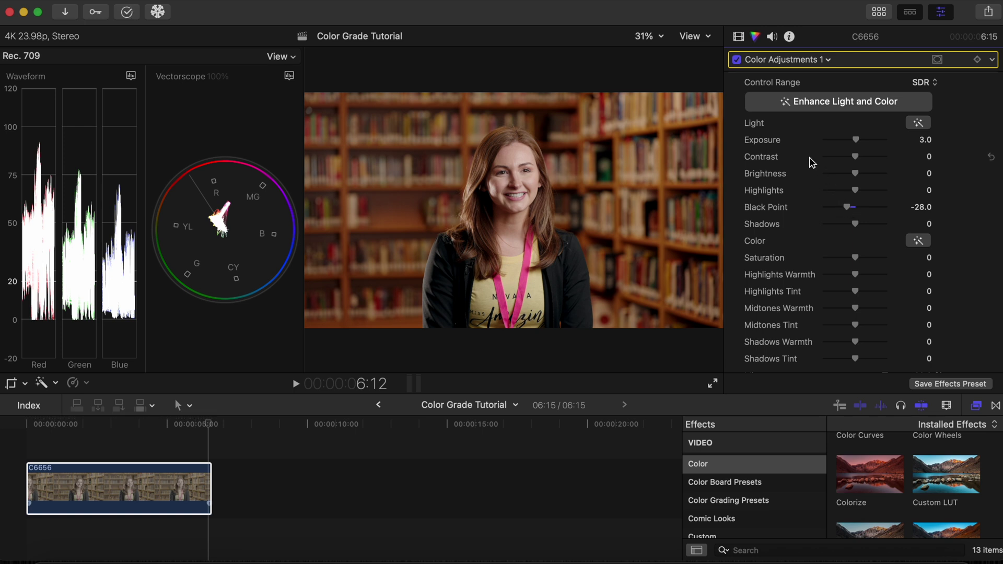
pyautogui.click(737, 60)
pyautogui.click(737, 60)
# Step: Add a Color Board correction and give it a magnetic mask
pyautogui.click(773, 60)
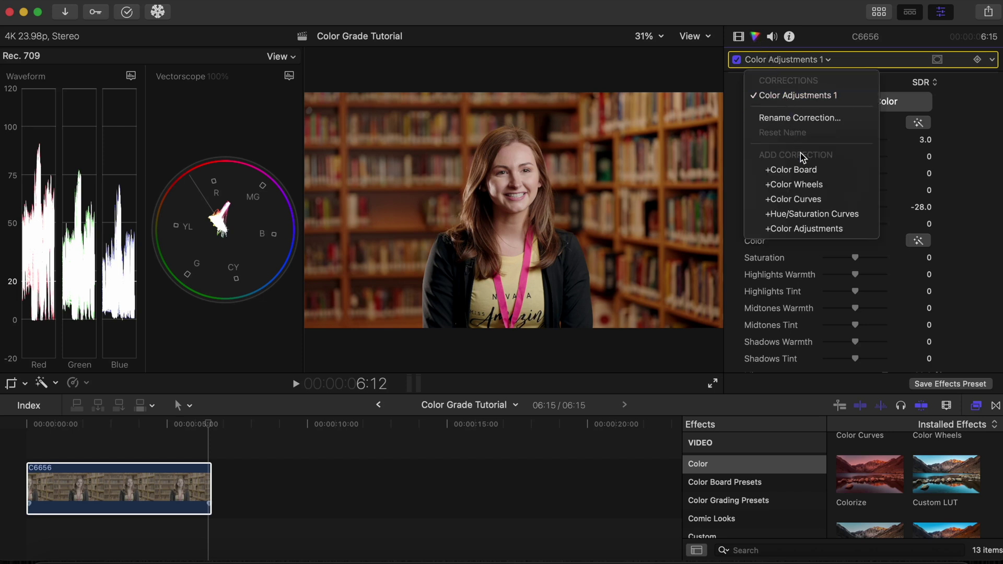
pyautogui.click(811, 170)
pyautogui.click(938, 59)
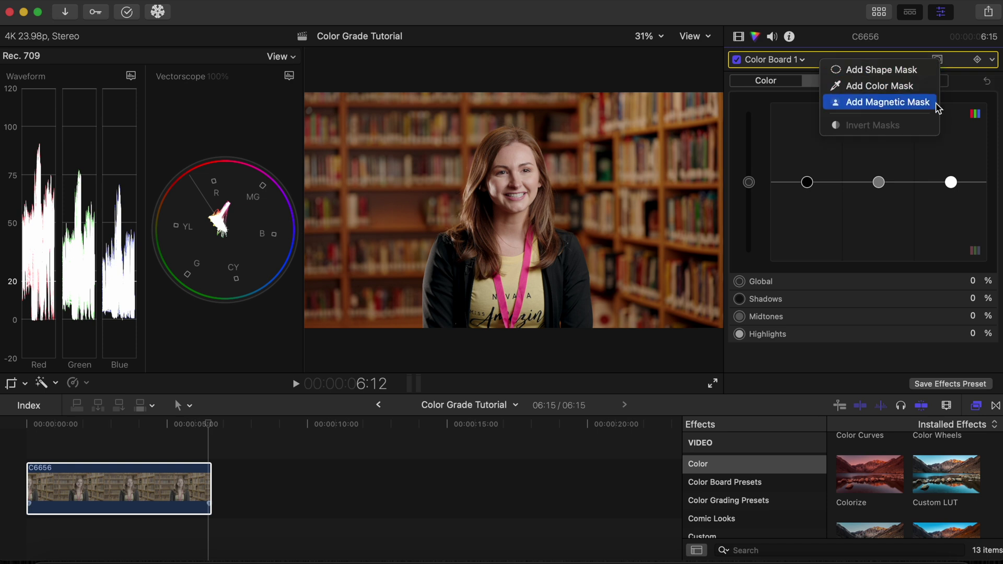
pyautogui.click(888, 102)
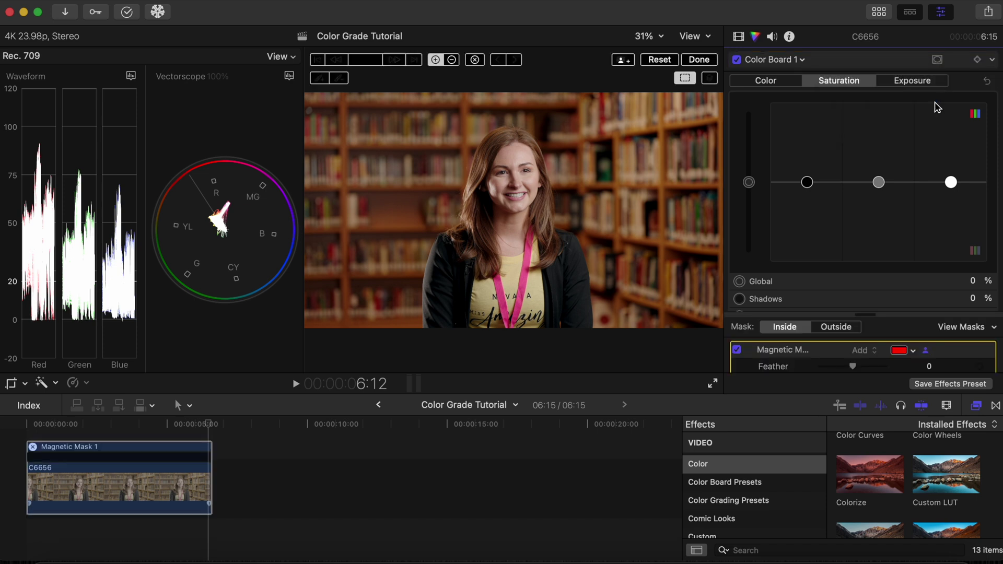
# Step: Mark the woman with several points, analyze the mask across the clip, and finish the mask
pyautogui.click(517, 150)
pyautogui.click(463, 240)
pyautogui.click(561, 243)
pyautogui.click(512, 290)
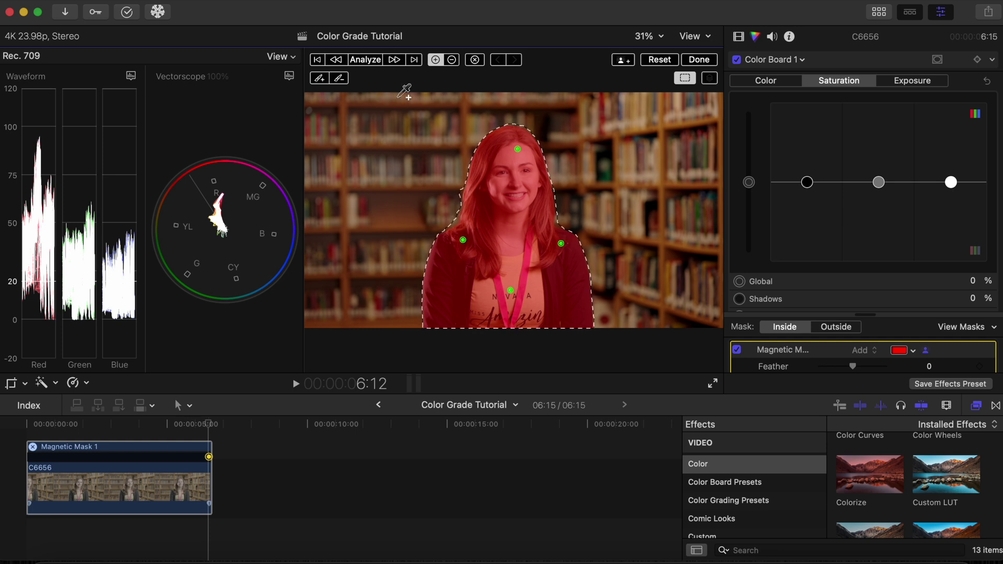
pyautogui.click(369, 60)
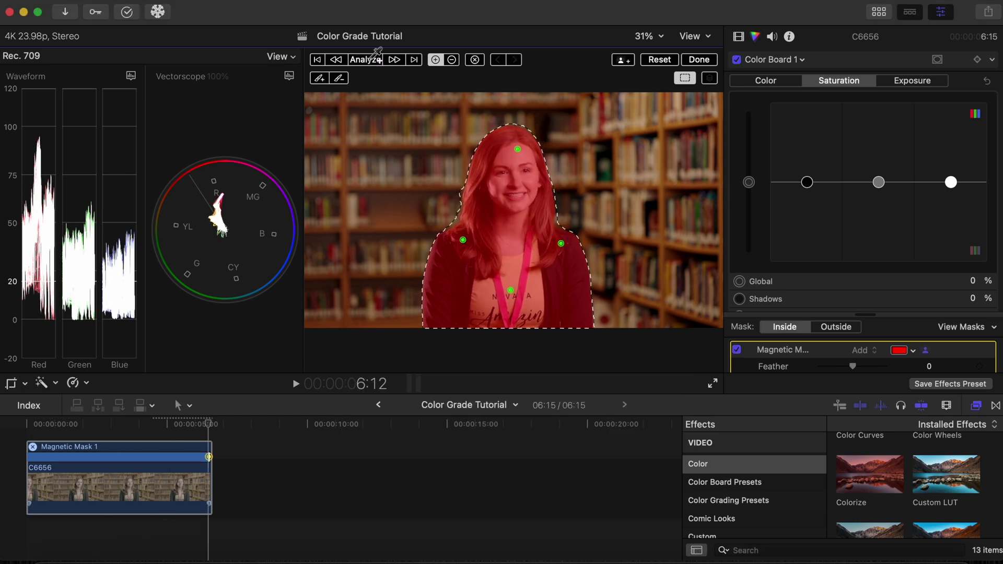
pyautogui.click(939, 60)
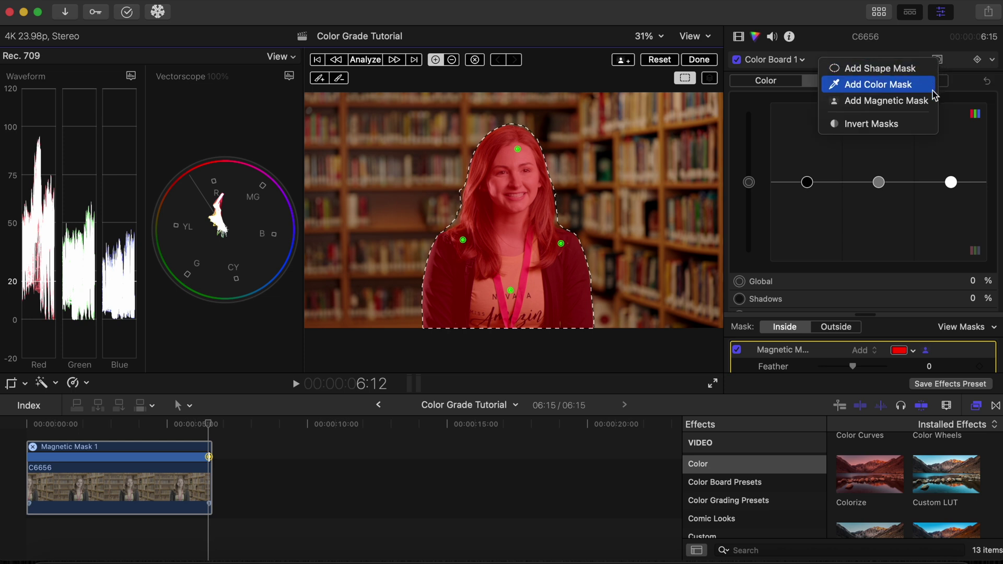
pyautogui.click(930, 128)
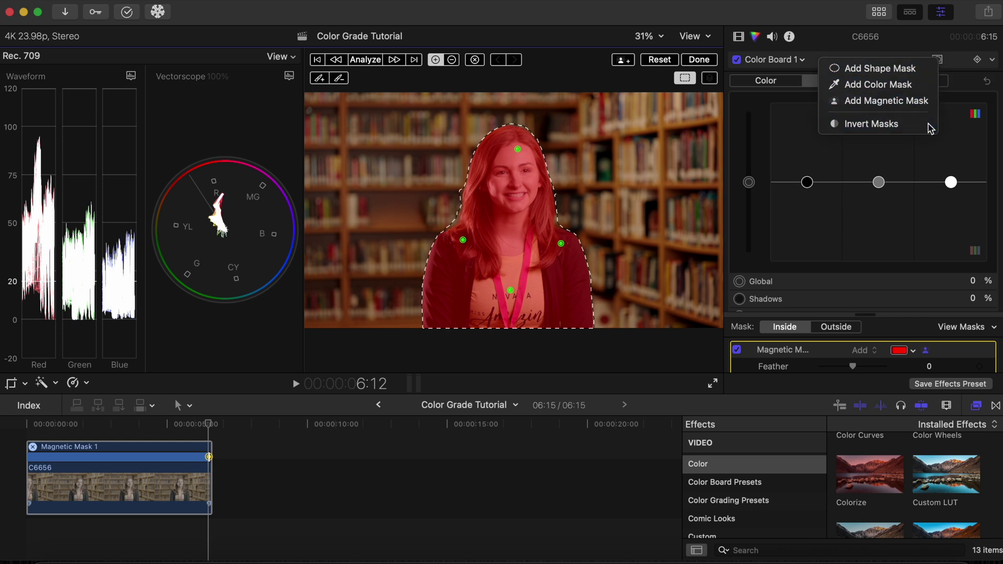
pyautogui.click(712, 61)
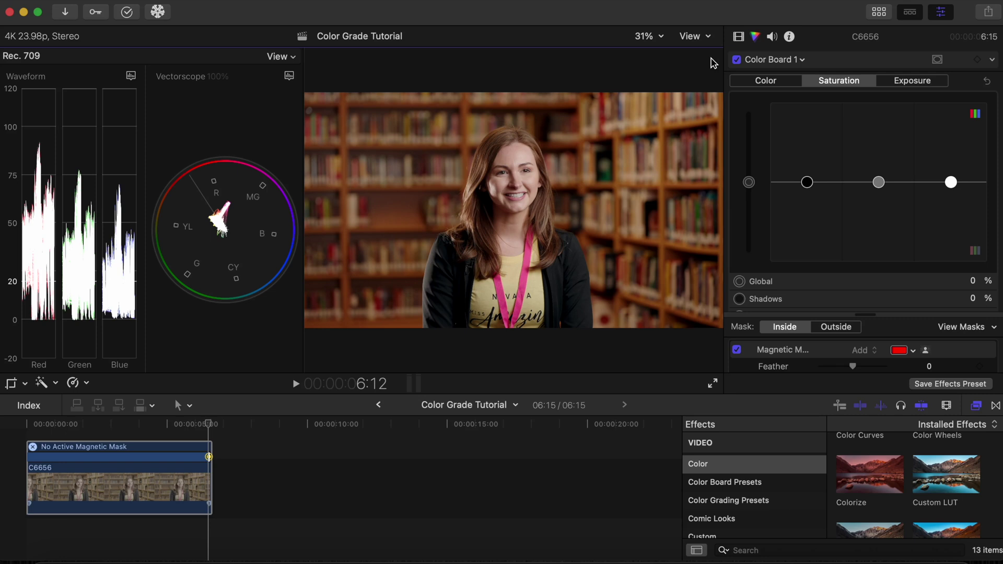
# Step: Slightly lower two exposure pucks on the Color Board's Exposure tab
pyautogui.click(942, 86)
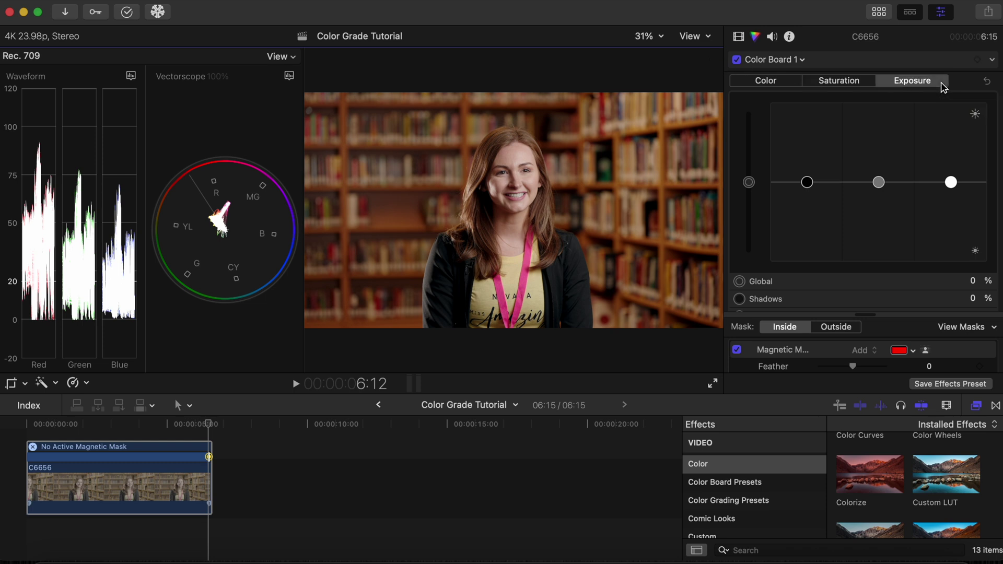
pyautogui.scroll(-2, 914, 107)
pyautogui.moveTo(807, 147); pyautogui.dragTo(807, 151)
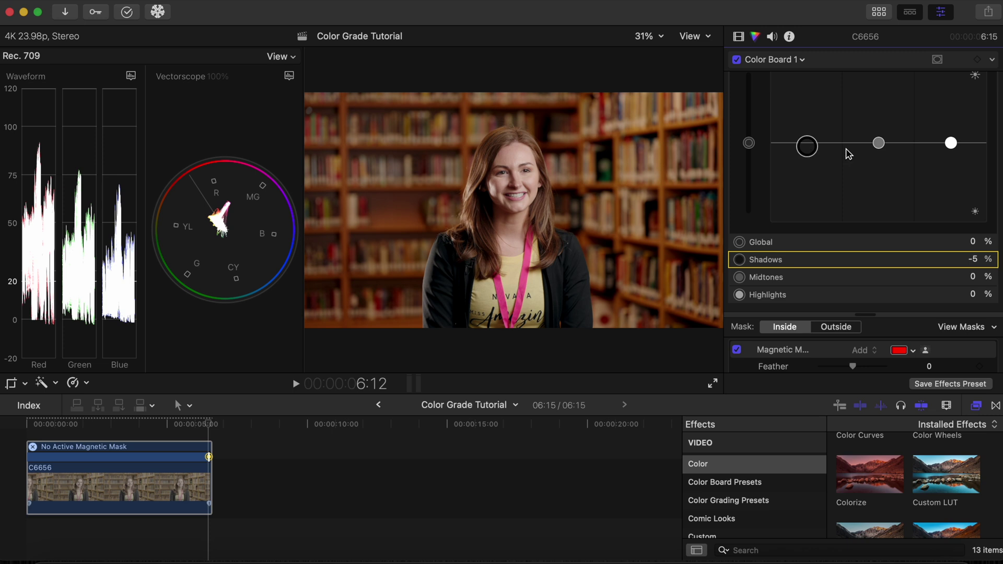
pyautogui.moveTo(881, 151); pyautogui.dragTo(882, 156)
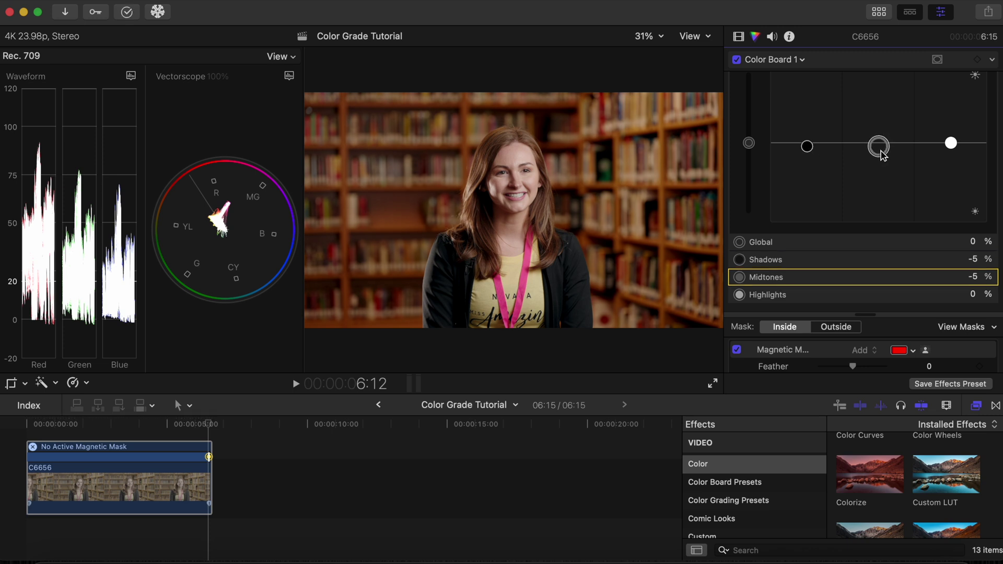
pyautogui.scroll(2, 878, 125)
# Step: Drop the Color Board's Global saturation to -20%, toggling the correction off and on to compare
pyautogui.click(855, 84)
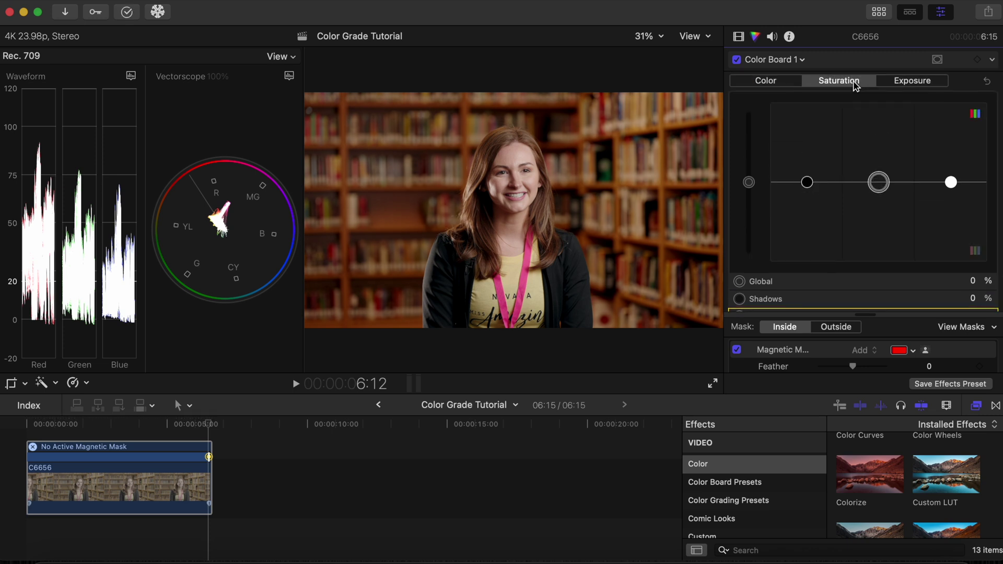
pyautogui.moveTo(749, 182); pyautogui.dragTo(754, 203)
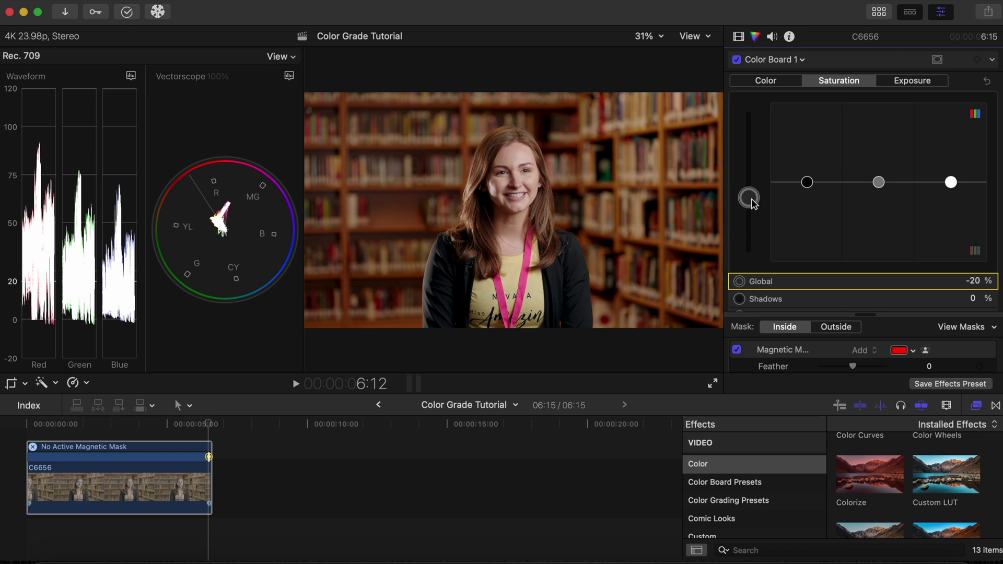
pyautogui.click(737, 60)
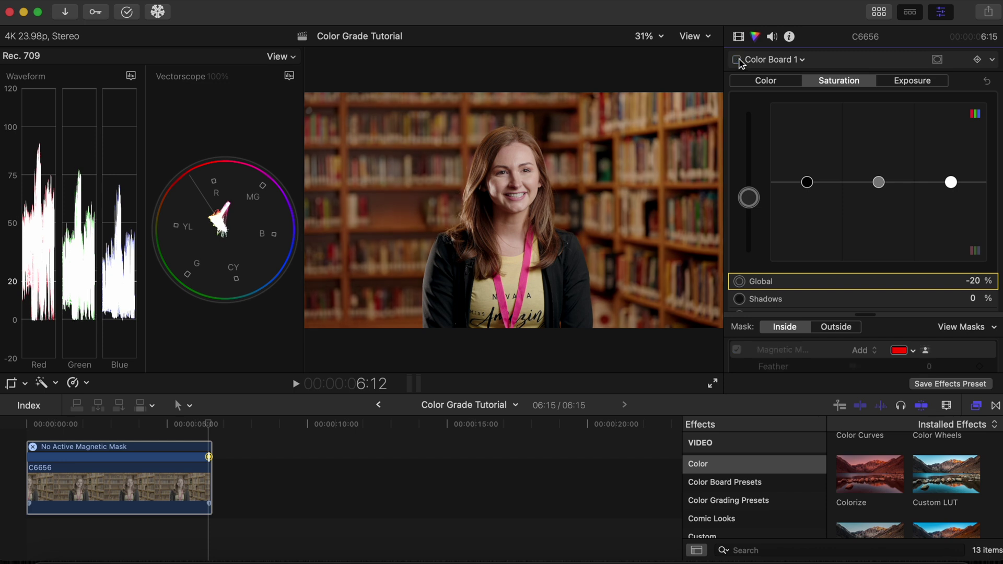
pyautogui.click(737, 60)
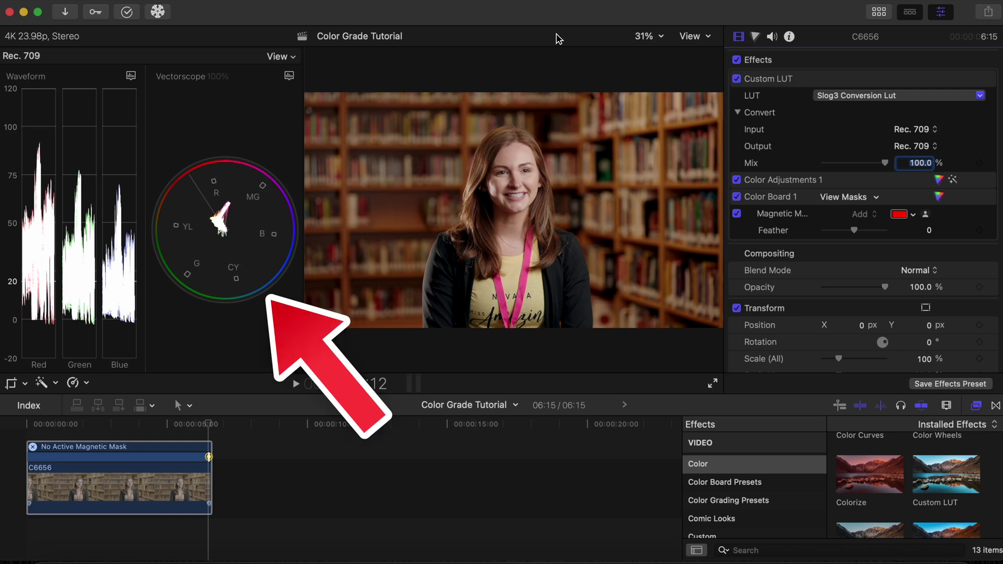
# Step: Switch the scopes to a single-pane layout showing only the Vectorscope
pyautogui.click(293, 58)
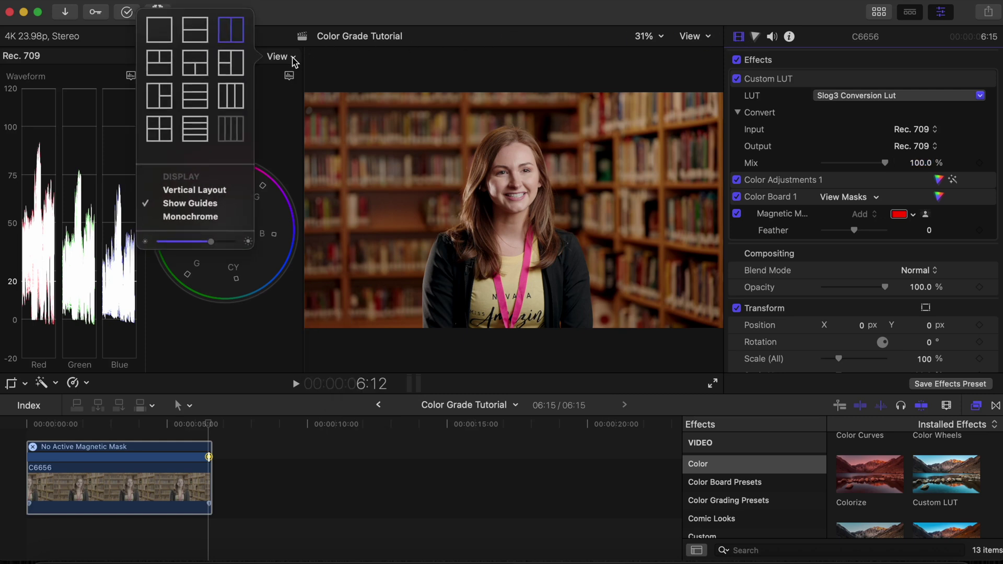
pyautogui.click(159, 29)
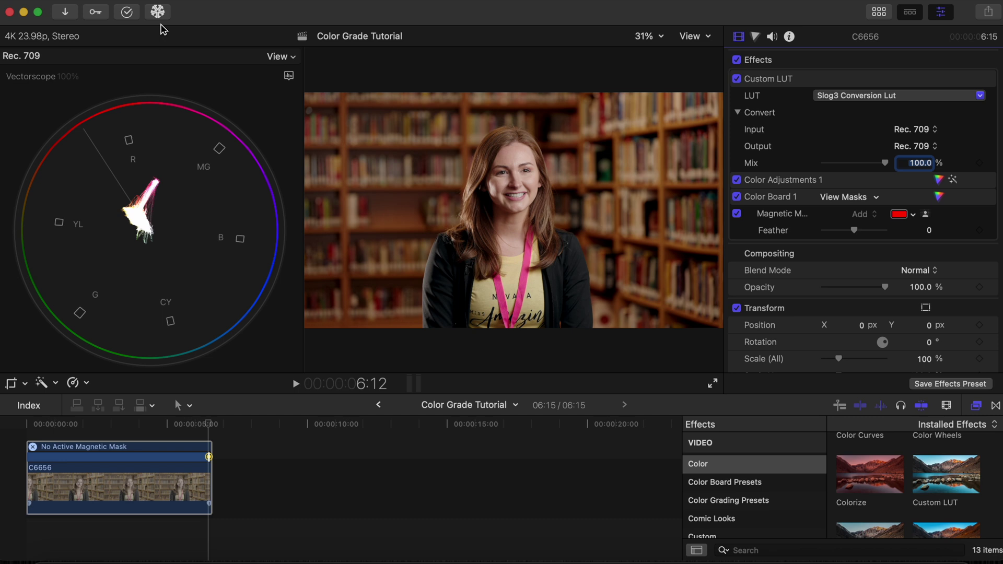
pyautogui.click(289, 75)
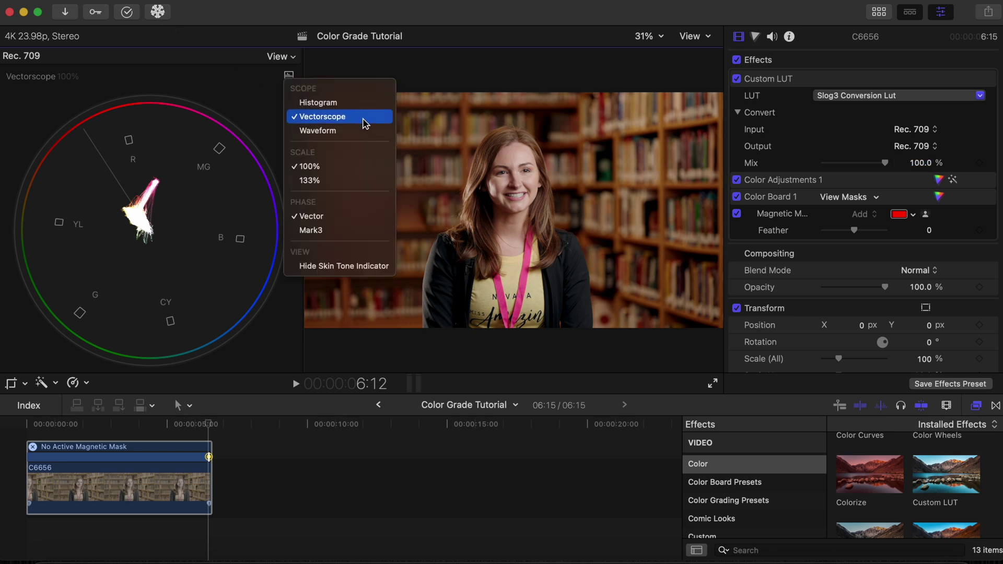
pyautogui.click(365, 124)
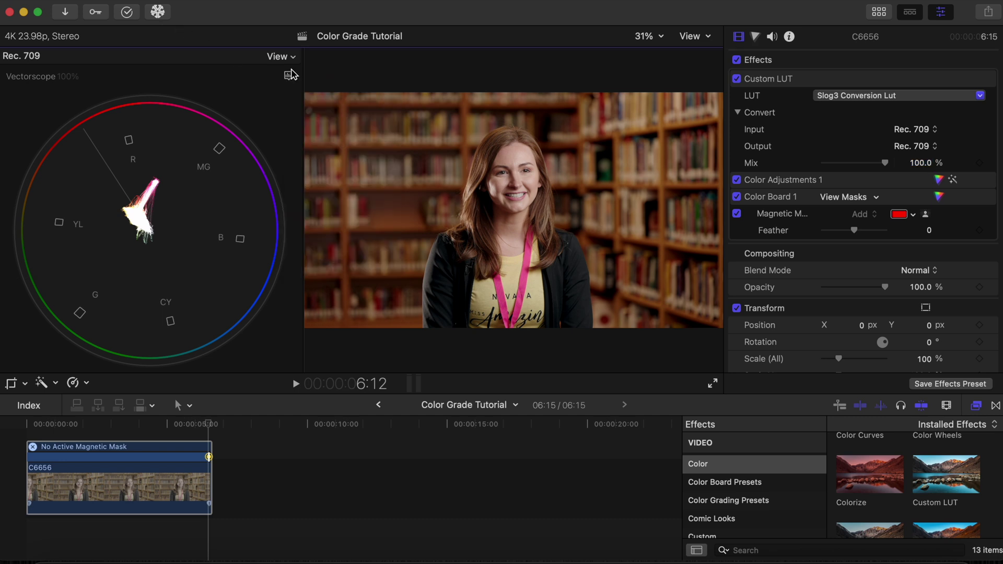
# Step: Add a Hue/Saturation Curves correction to clip C6656
pyautogui.click(755, 36)
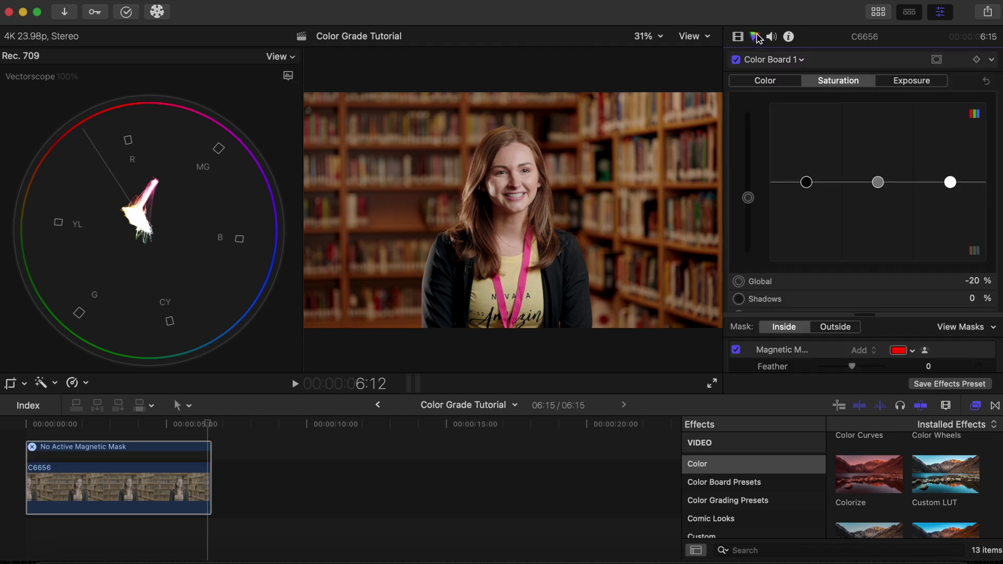
pyautogui.click(769, 61)
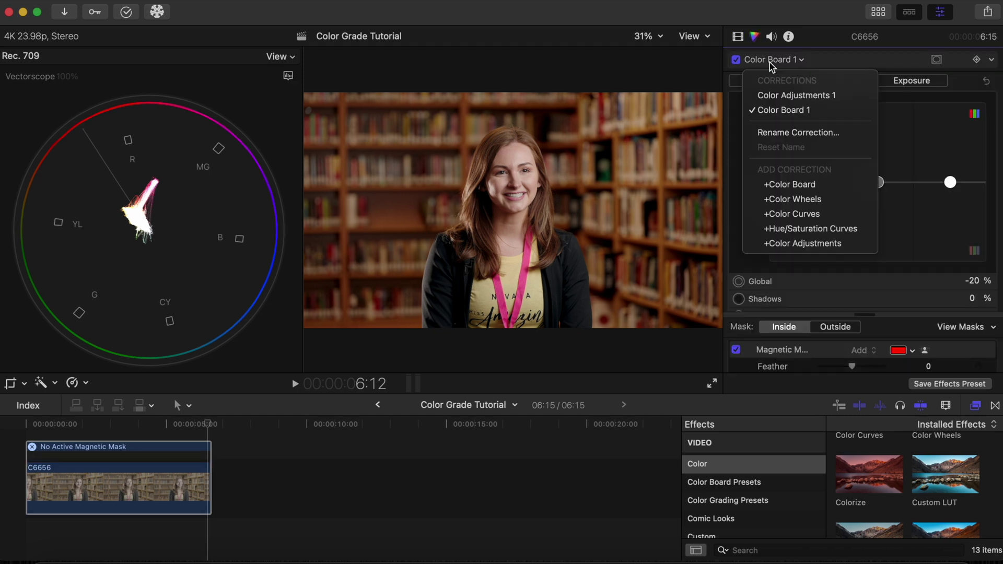
pyautogui.click(870, 232)
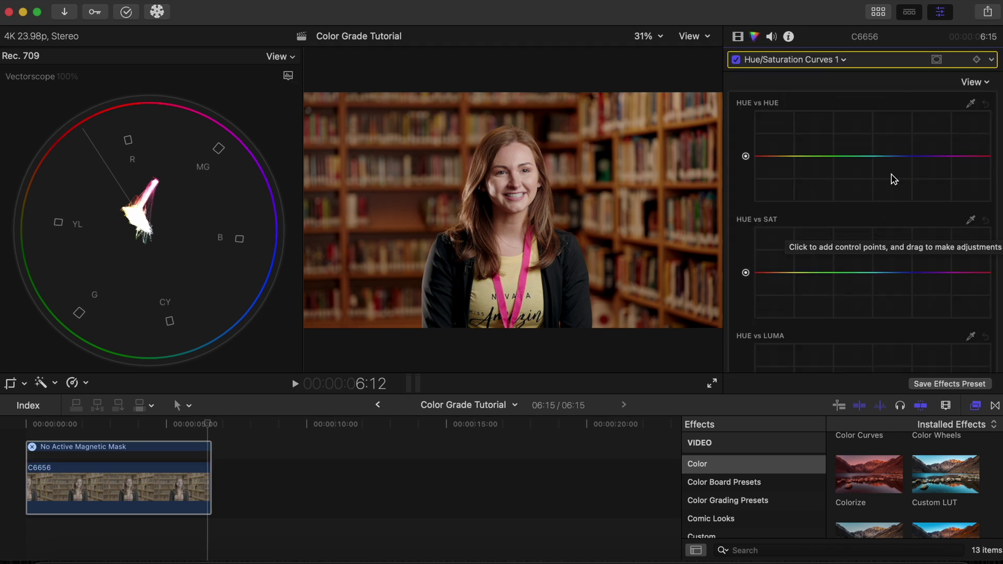
# Step: Add an elliptical shape mask, shrink it onto her forehead, and preview its alpha channel
pyautogui.click(936, 59)
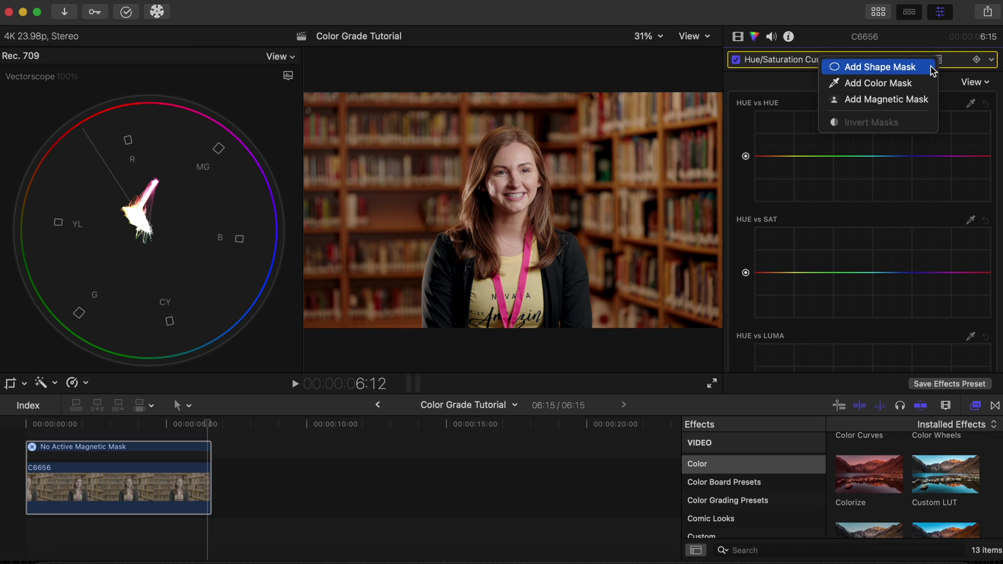
pyautogui.click(933, 68)
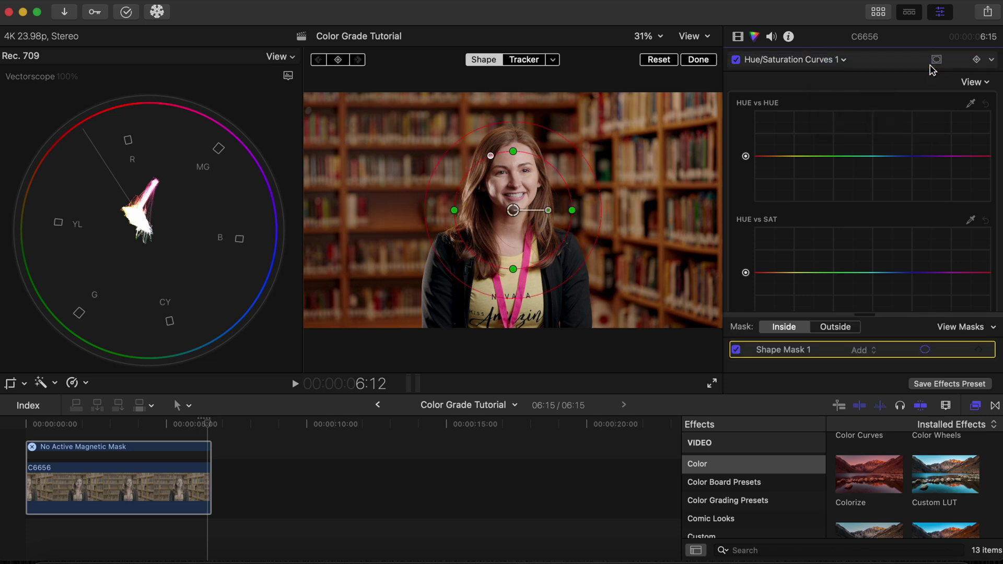
pyautogui.moveTo(513, 210); pyautogui.dragTo(517, 144)
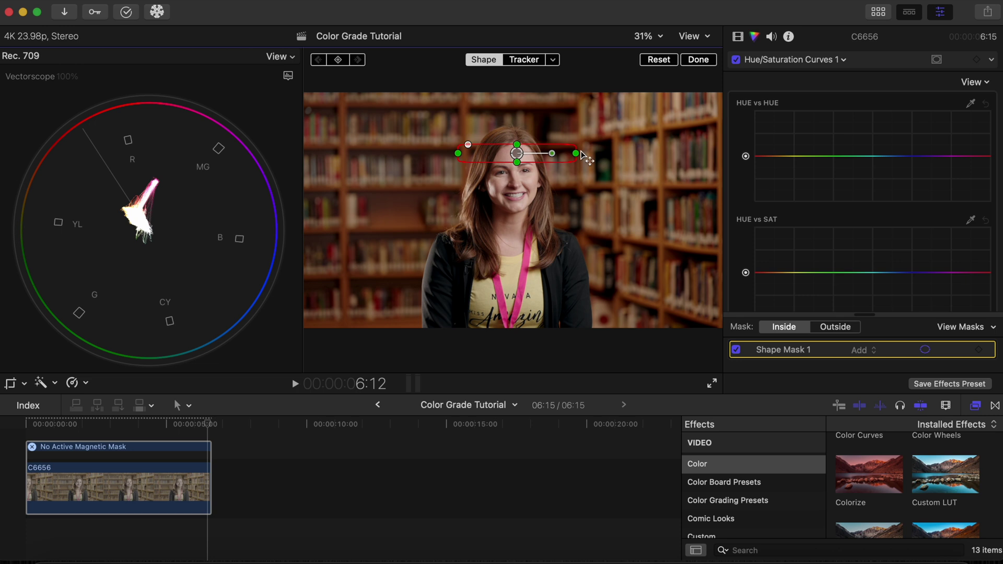
pyautogui.moveTo(580, 153); pyautogui.dragTo(526, 153)
pyautogui.click(960, 327)
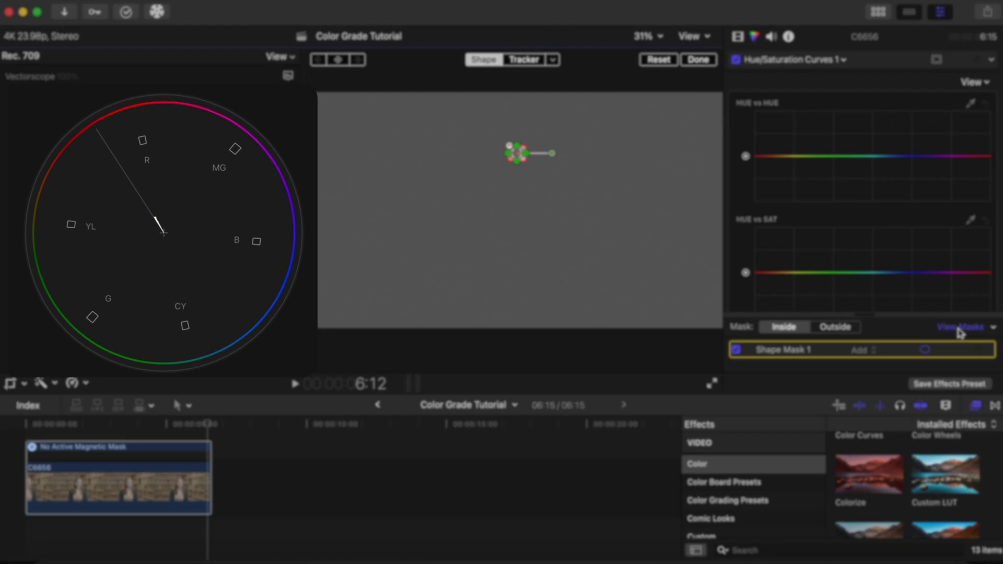
# Step: Sample her forehead skin hue onto the Hue vs Hue curve, select the point, and return to the full image
pyautogui.click(972, 104)
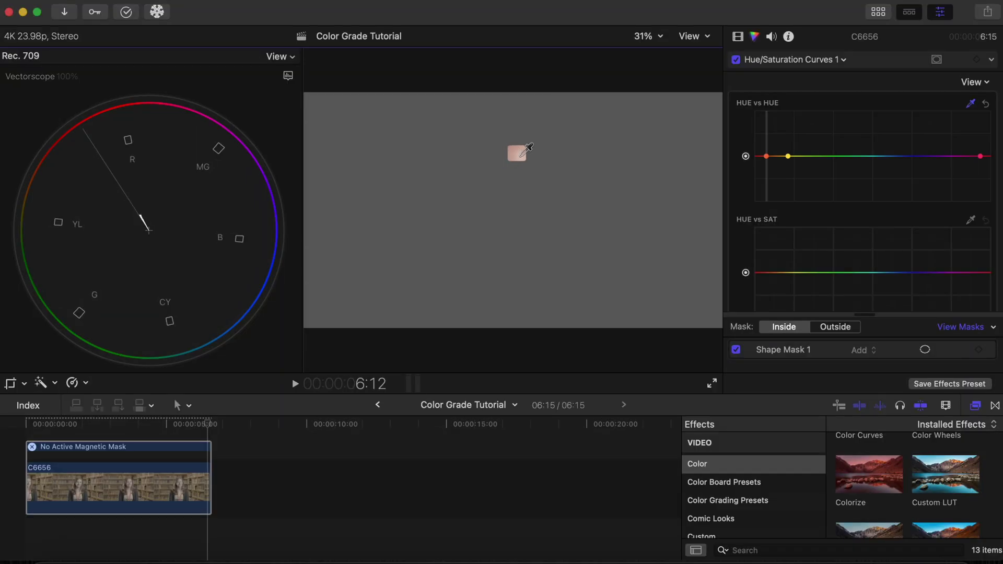
pyautogui.click(767, 157)
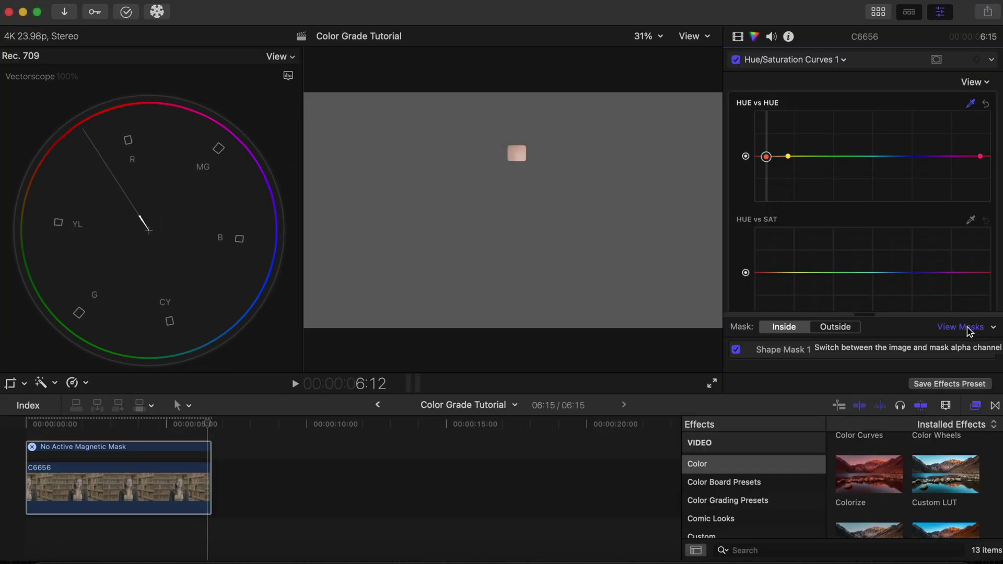
pyautogui.click(968, 327)
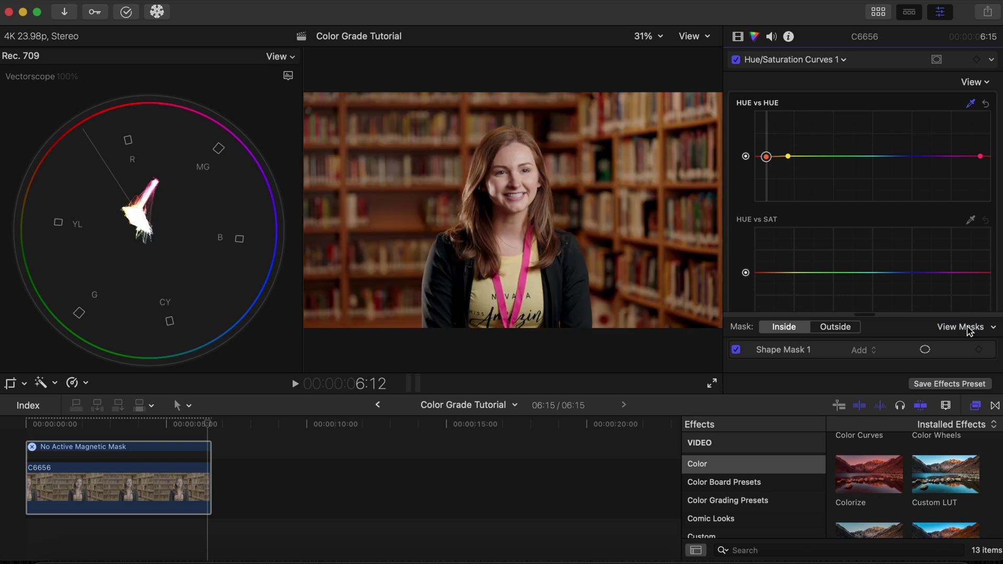